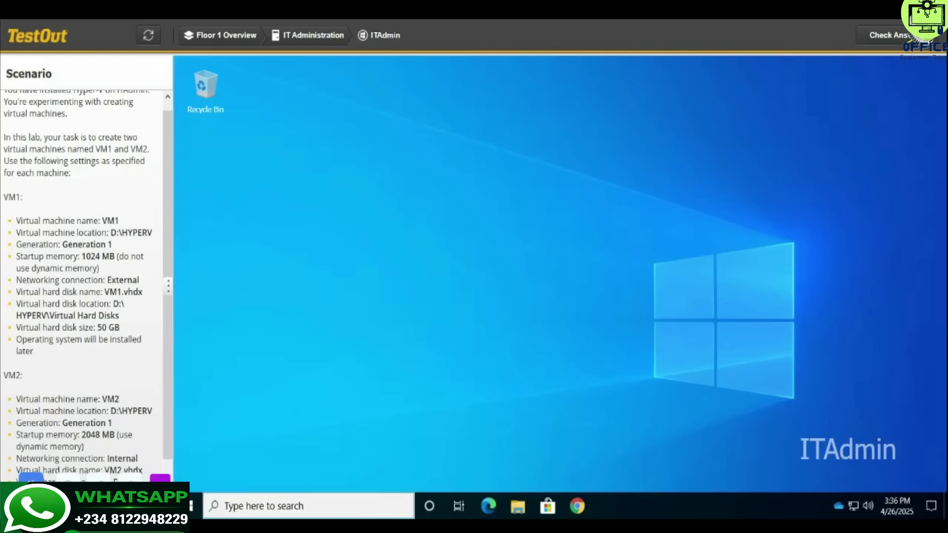
Open Hyper-V Manager and select the ITADMIN server.
{"action": "left_click", "coordinate": [308, 506]}
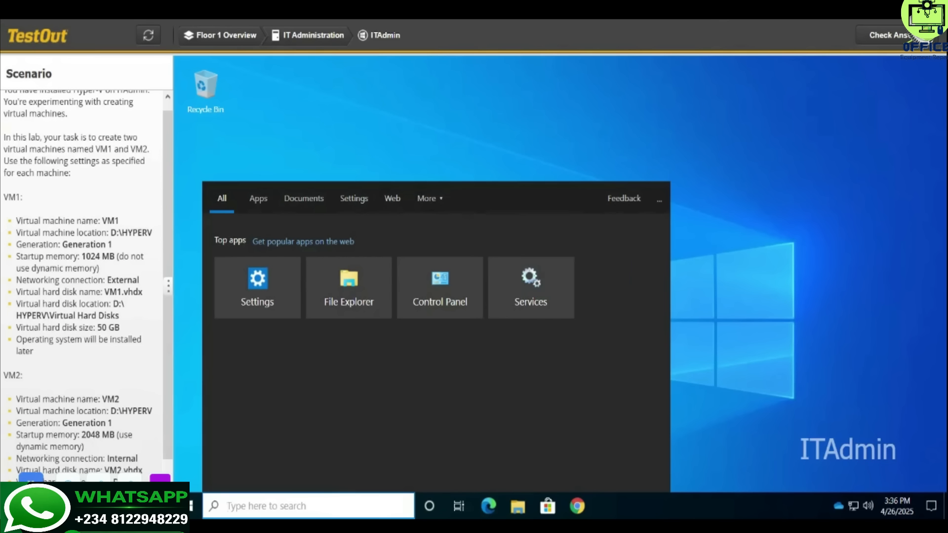
{"action": "type", "text": "hyp"}
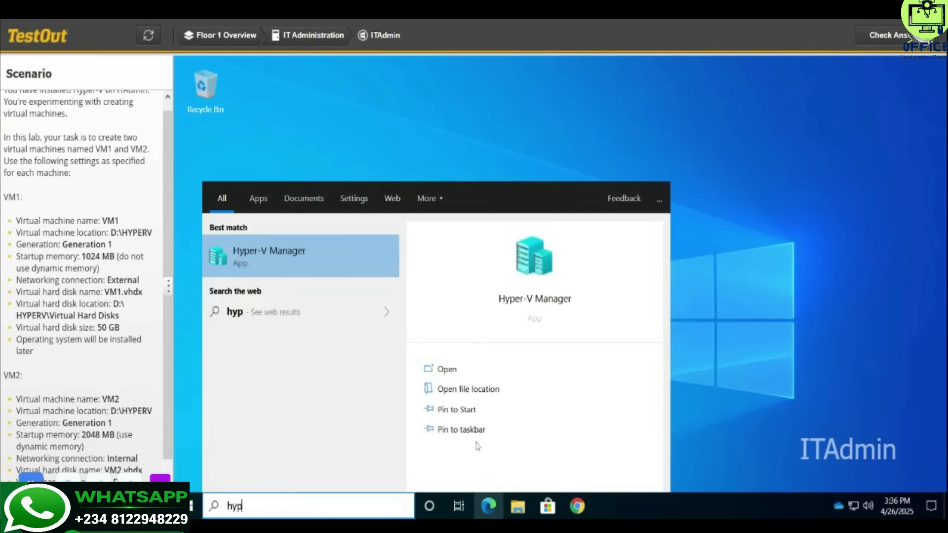
{"action": "left_click", "coordinate": [457, 371]}
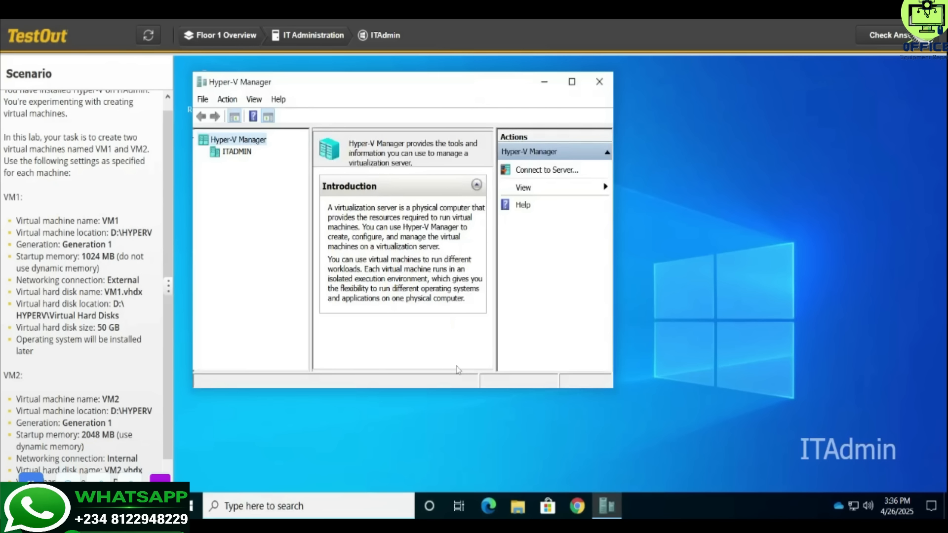
{"action": "left_click", "coordinate": [243, 156]}
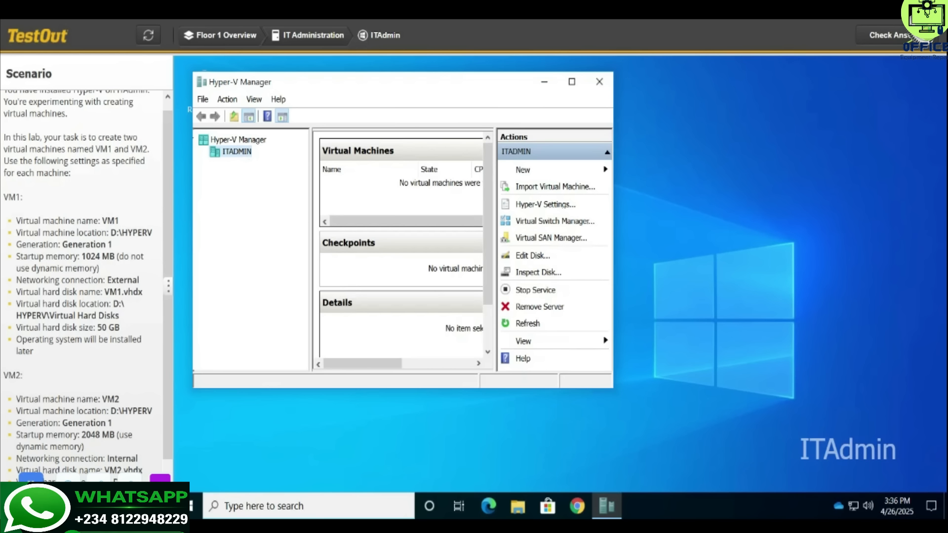
Start creating a new virtual machine on the ITADMIN server and name it VM1.
{"action": "right_click", "coordinate": [243, 155]}
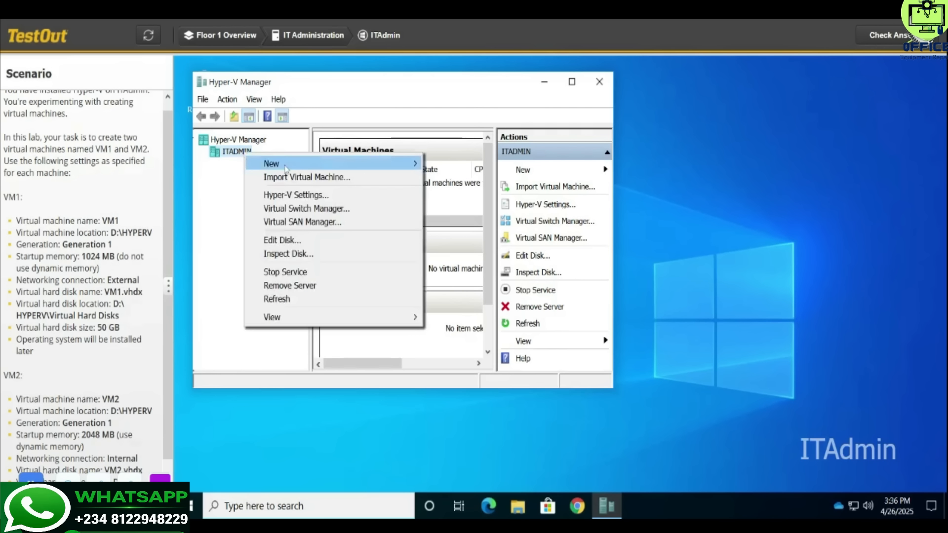
{"action": "mouse_move", "coordinate": [287, 169]}
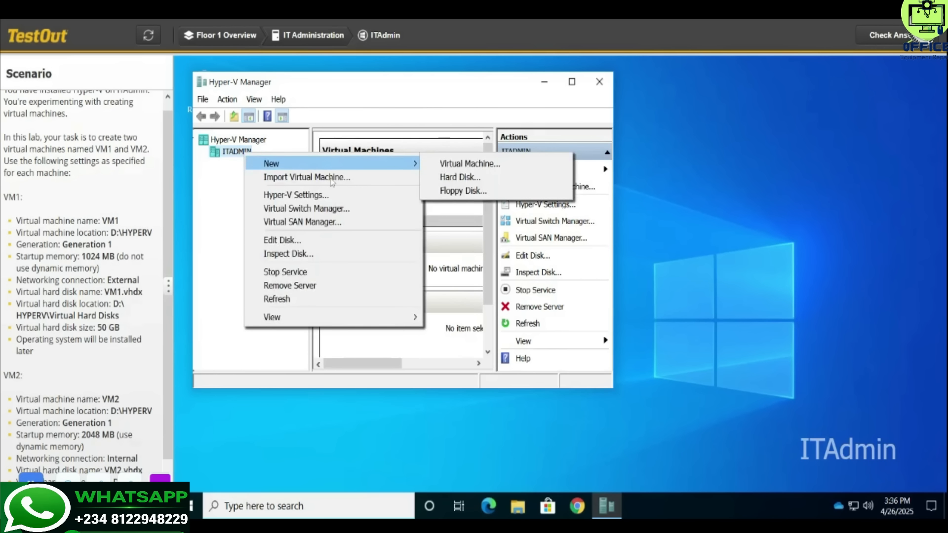
{"action": "left_click", "coordinate": [460, 166]}
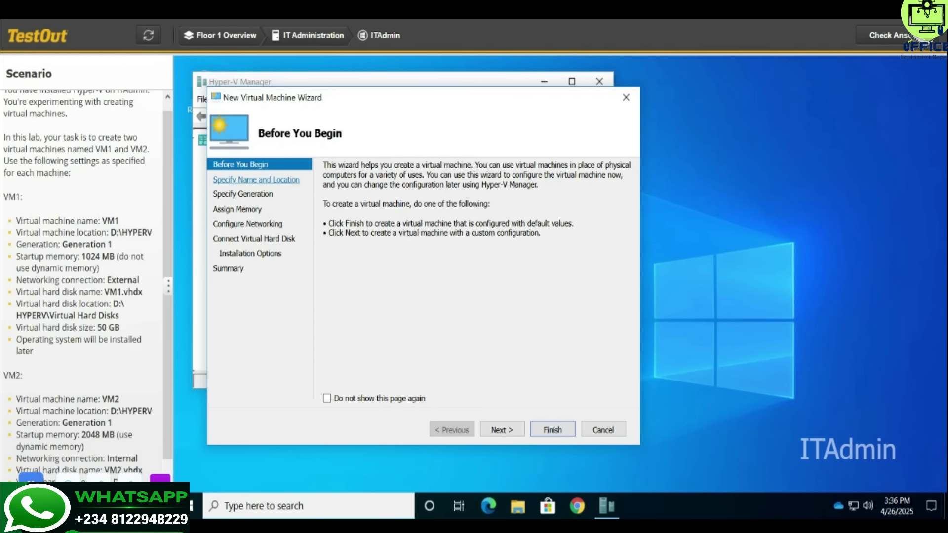
{"action": "left_click", "coordinate": [232, 182]}
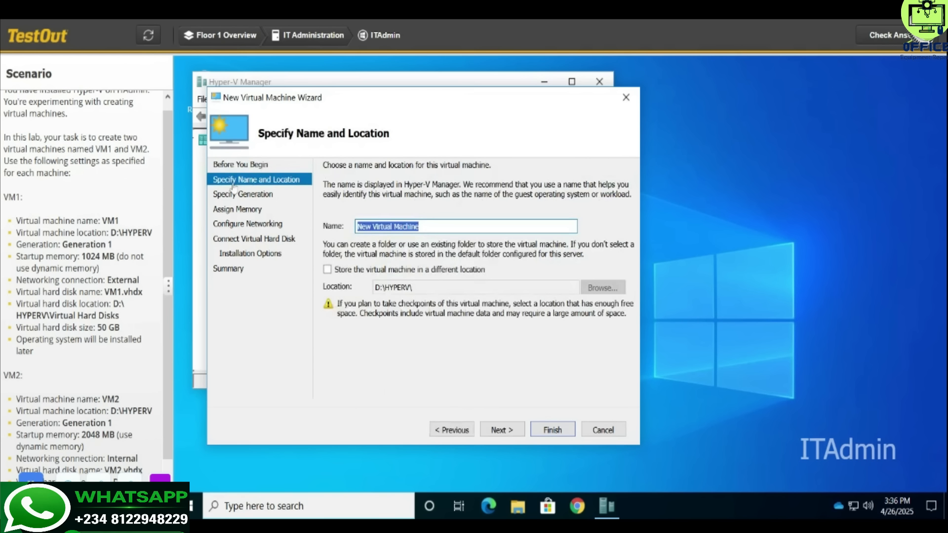
{"action": "left_click", "coordinate": [239, 165]}
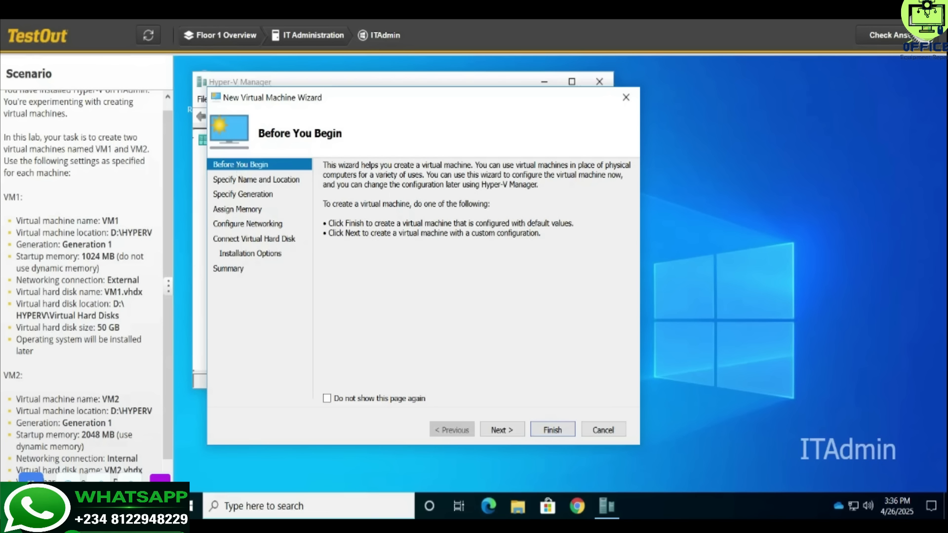
{"action": "left_click", "coordinate": [241, 182]}
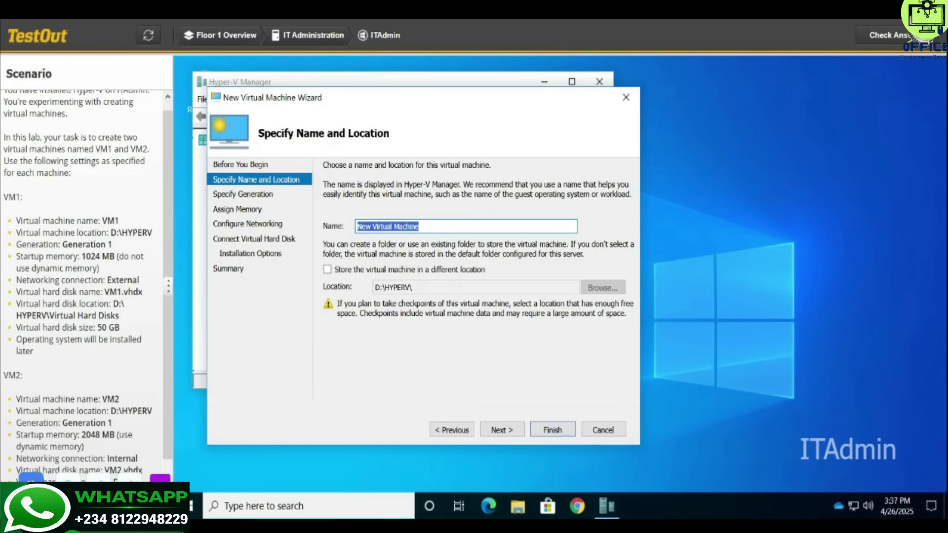
{"action": "type", "text": "VM1"}
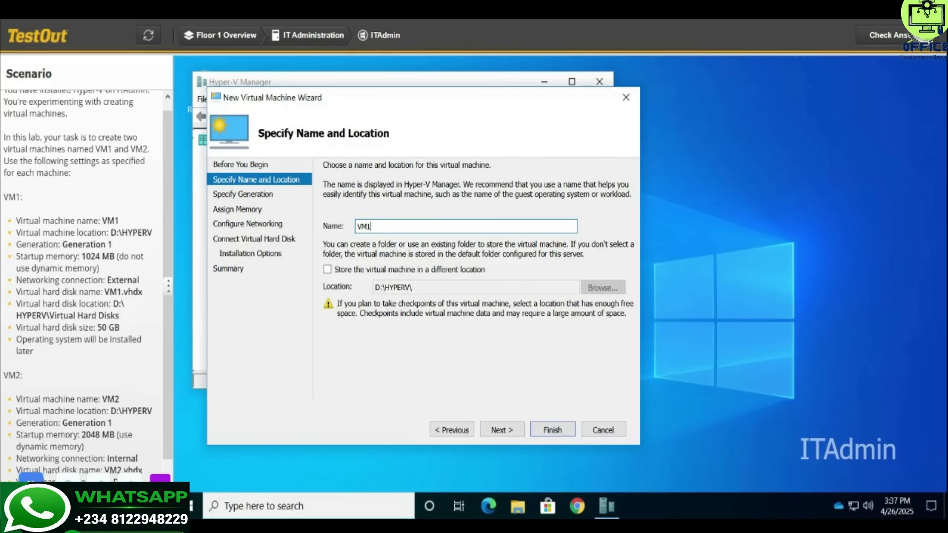
Accept Generation 1 for VM1 and set its startup memory to 1024 MB.
{"action": "left_click", "coordinate": [250, 197]}
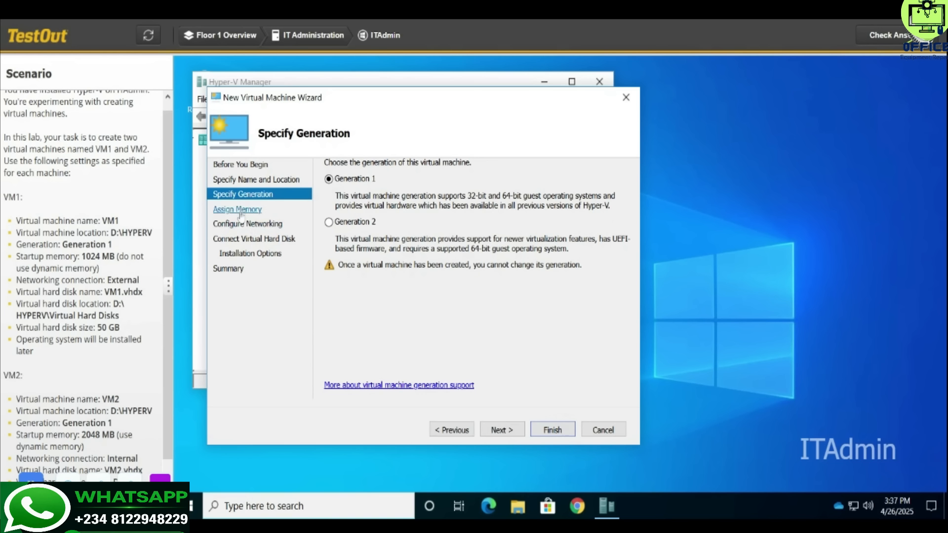
{"action": "left_click", "coordinate": [237, 210]}
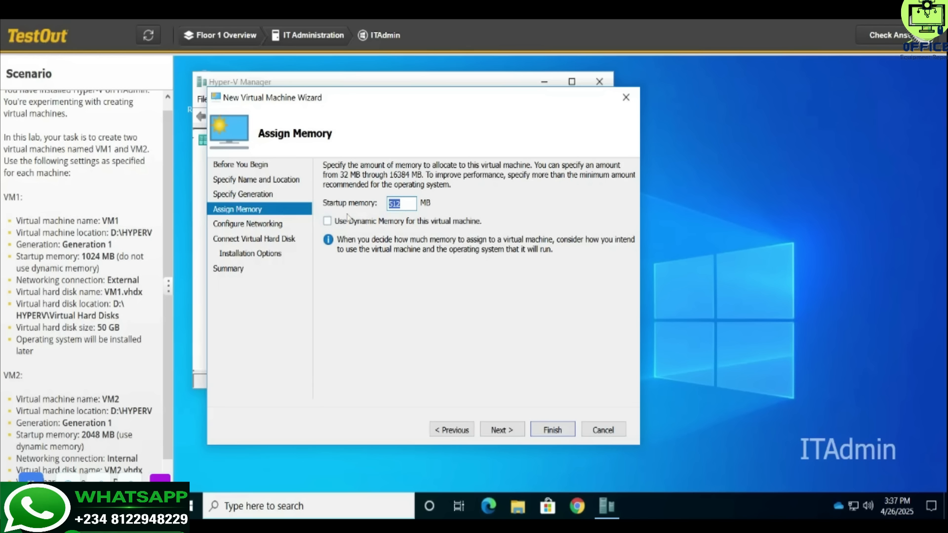
{"action": "left_click", "coordinate": [400, 178]}
{"action": "double_click", "coordinate": [395, 204]}
{"action": "key", "text": "BackSpace"}
{"action": "type", "text": "1"}
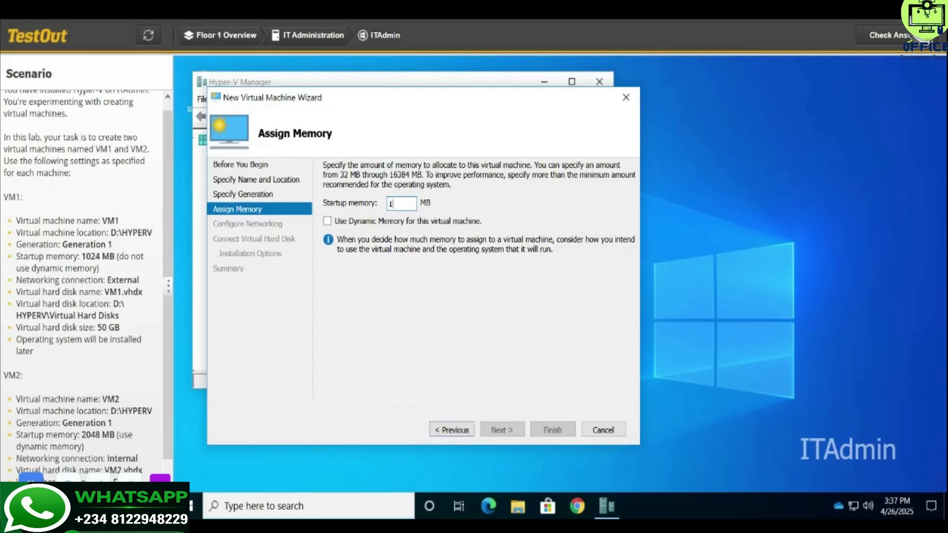
{"action": "type", "text": "023"}
{"action": "key", "text": "BackSpace"}
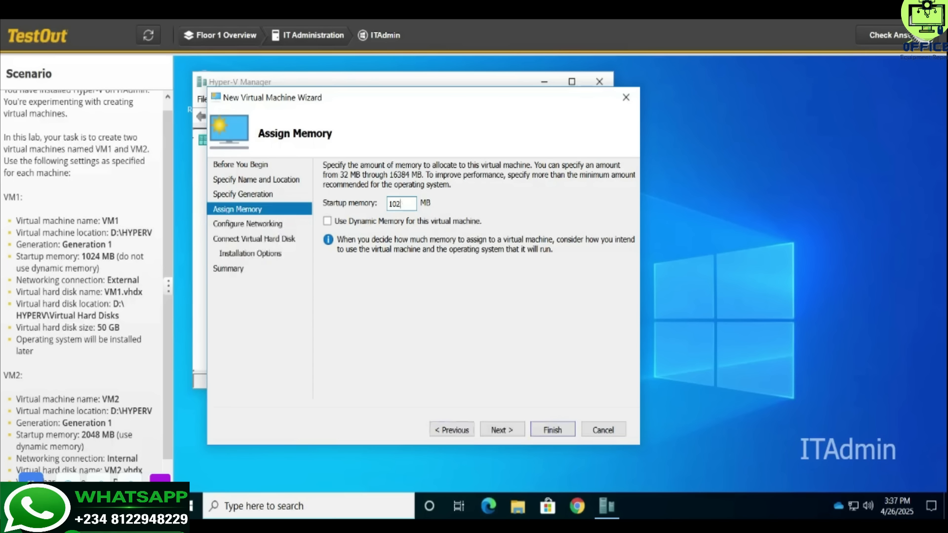
{"action": "type", "text": "4"}
Set VM1's network connection to the External virtual switch.
{"action": "left_click", "coordinate": [255, 225]}
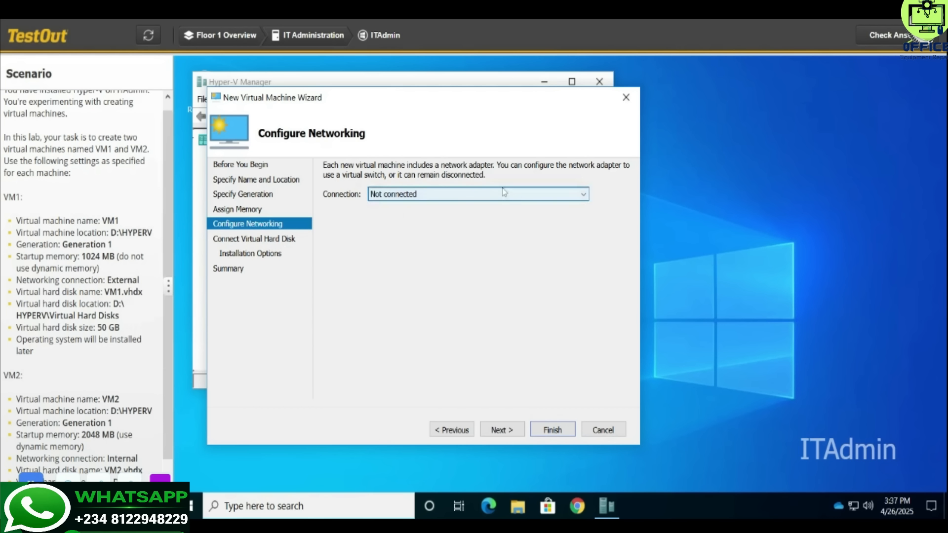
{"action": "left_click", "coordinate": [575, 197]}
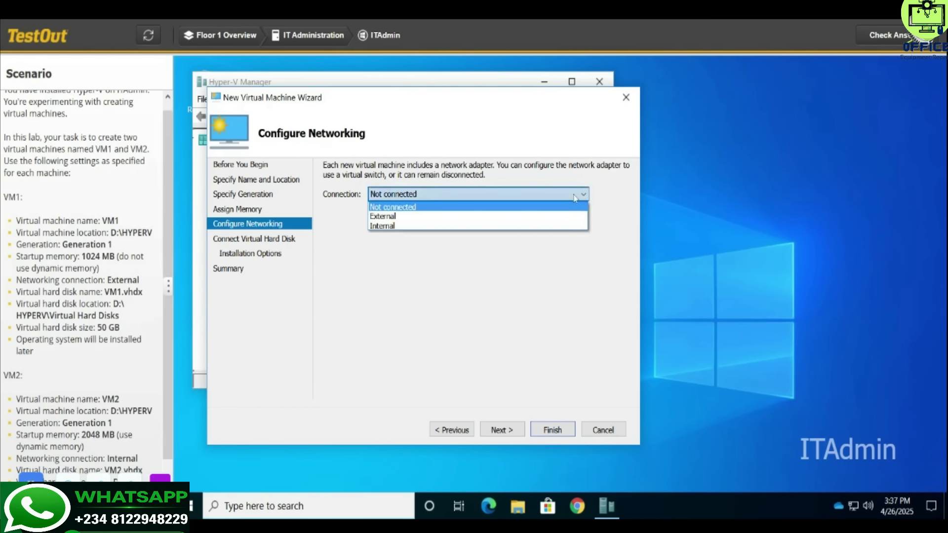
{"action": "left_click", "coordinate": [555, 217]}
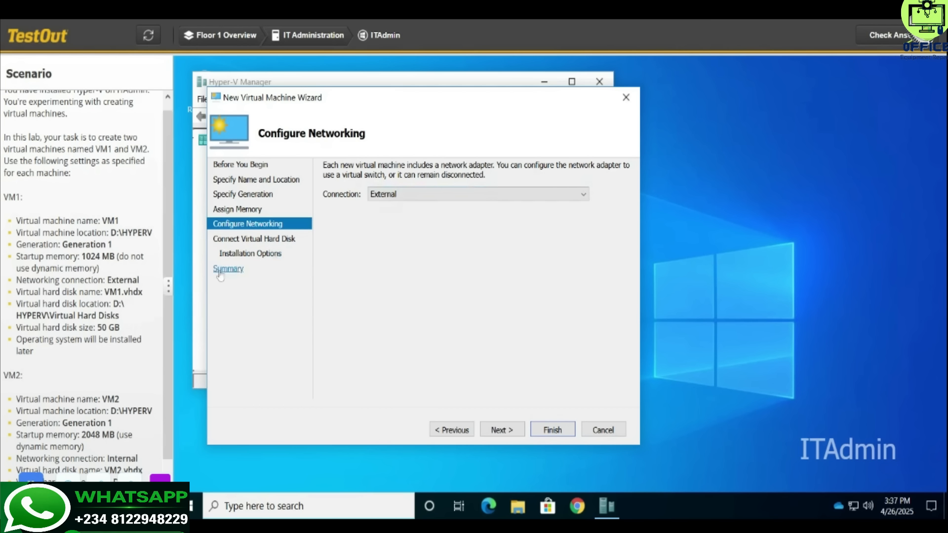
Set the size of the new virtual hard disk VM1.vhdx to 50 GB and finish creating VM1.
{"action": "left_click", "coordinate": [252, 239]}
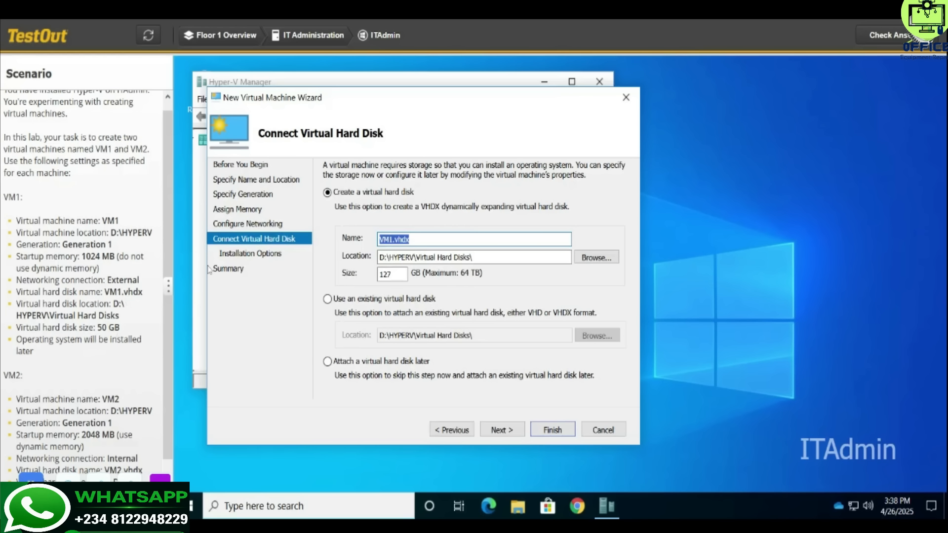
{"action": "left_click", "coordinate": [275, 259]}
{"action": "left_click", "coordinate": [239, 240]}
{"action": "left_click_drag", "start_coordinate": [391, 274], "coordinate": [373, 280]}
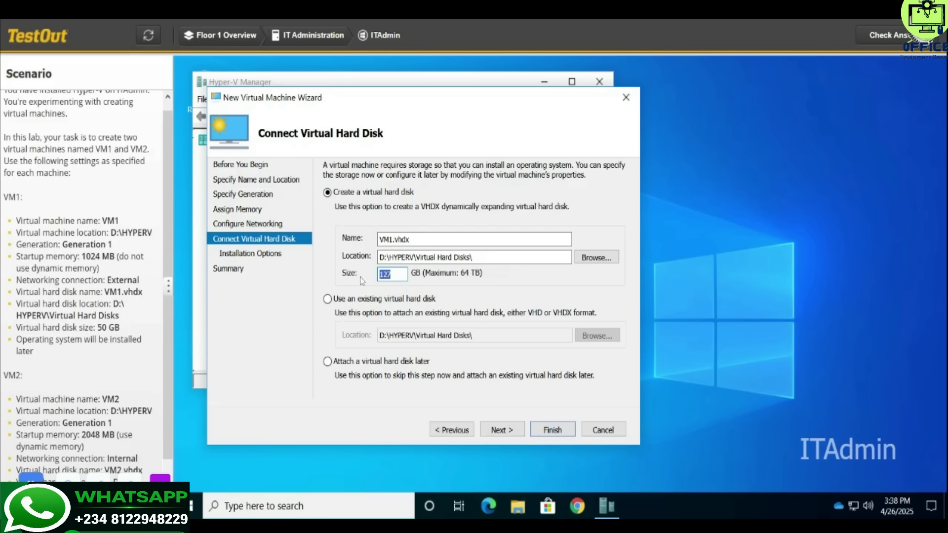
{"action": "key", "text": "BackSpace"}
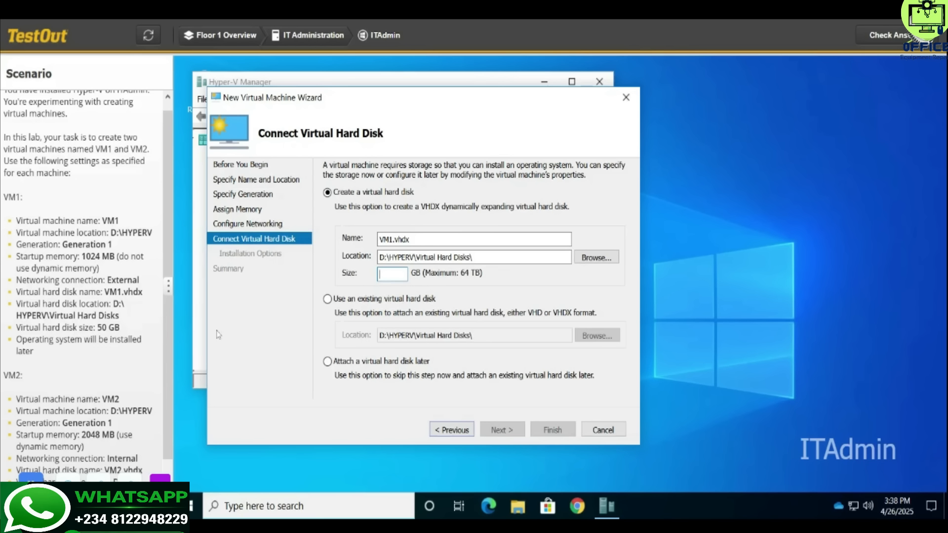
{"action": "type", "text": "50"}
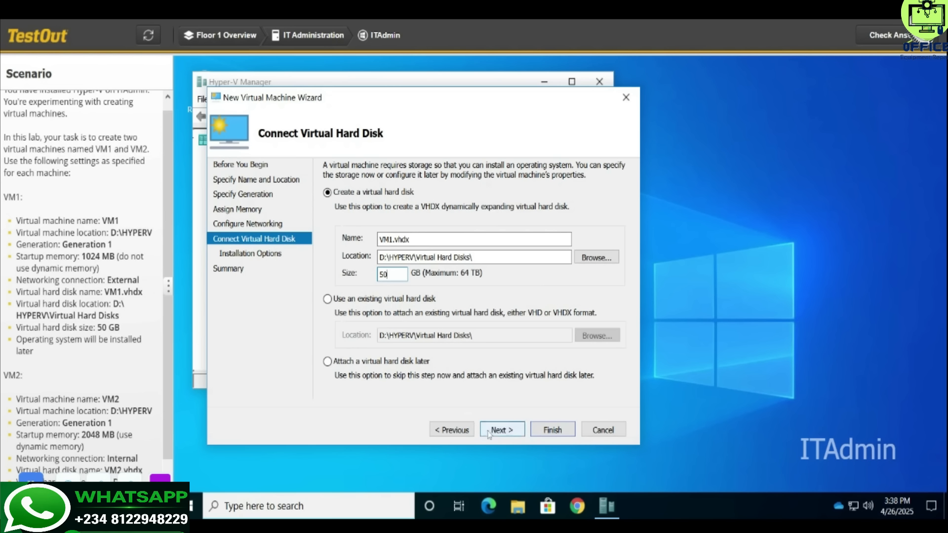
{"action": "left_click", "coordinate": [553, 431]}
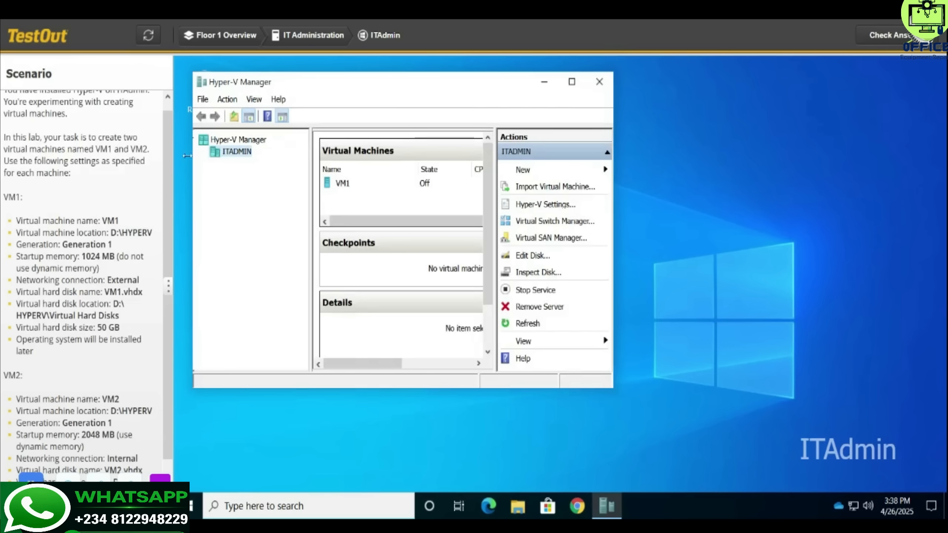
Start creating a second virtual machine on the ITADMIN server and name it VM2.
{"action": "right_click", "coordinate": [230, 157]}
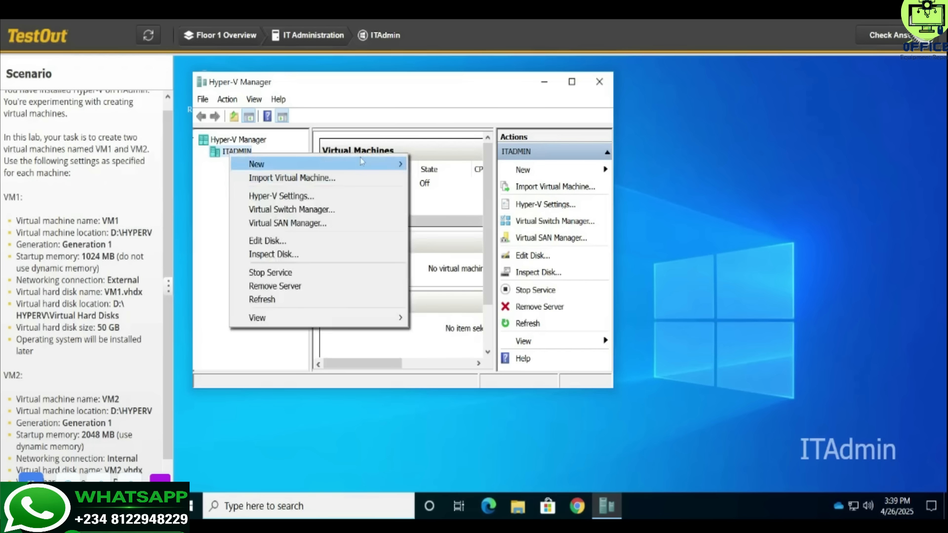
{"action": "mouse_move", "coordinate": [398, 168]}
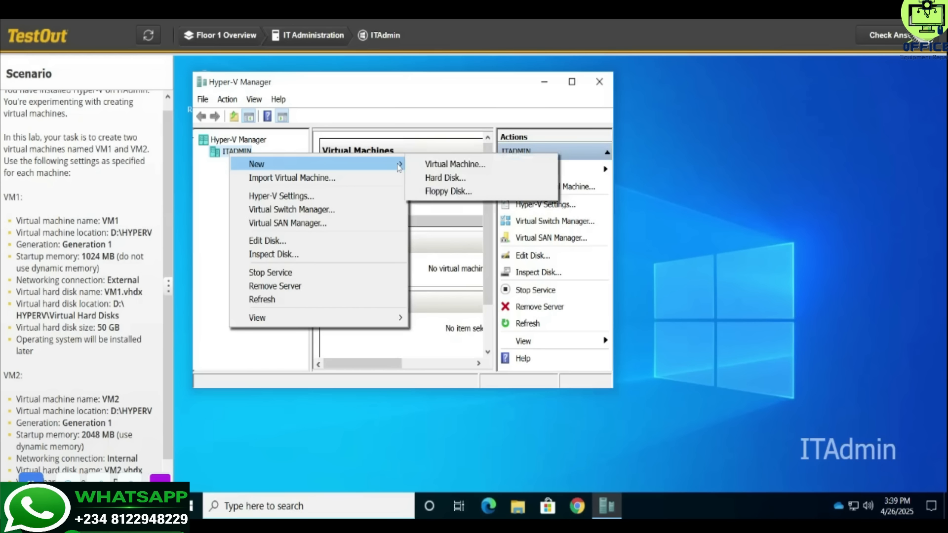
{"action": "left_click", "coordinate": [431, 165]}
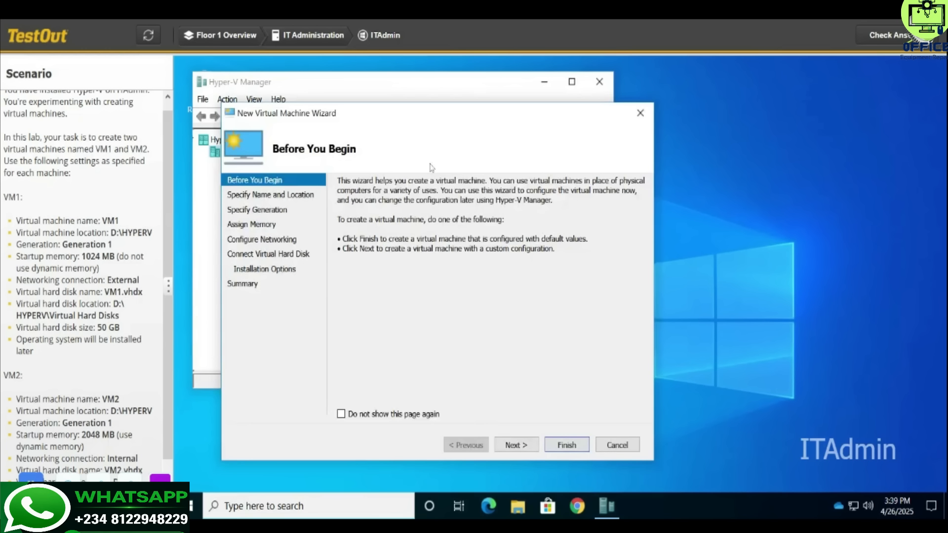
{"action": "left_click", "coordinate": [299, 195]}
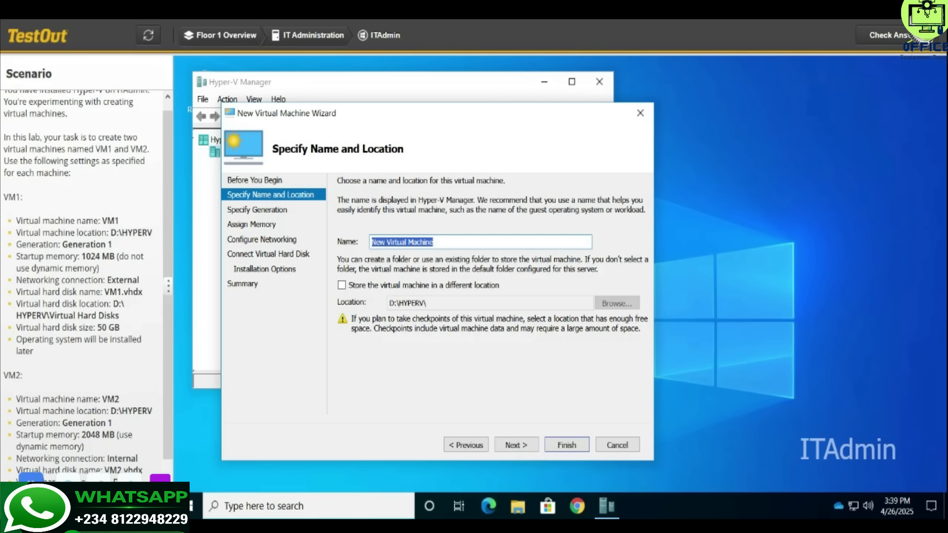
{"action": "type", "text": "VM2"}
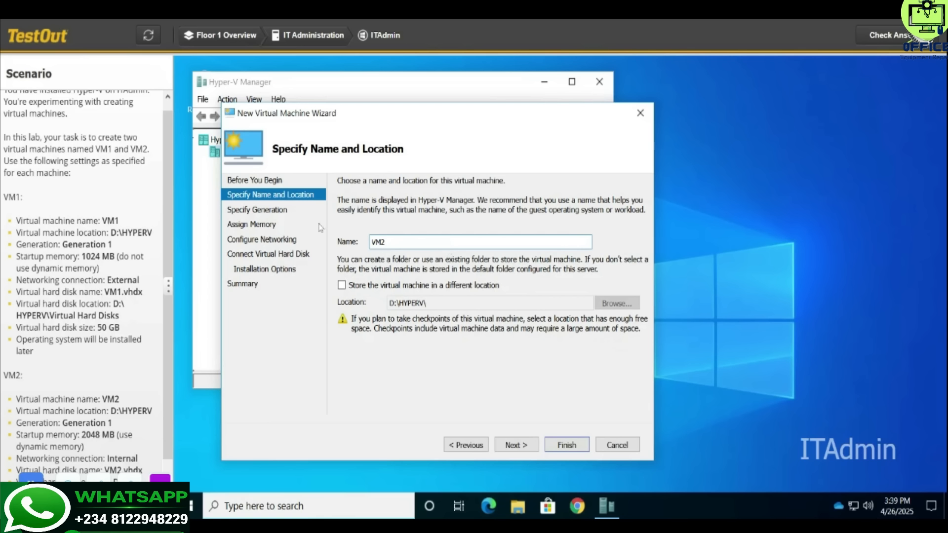
Accept Generation 1 for VM2, and give it 2048 MB of startup memory with Dynamic Memory enabled.
{"action": "left_click", "coordinate": [280, 211]}
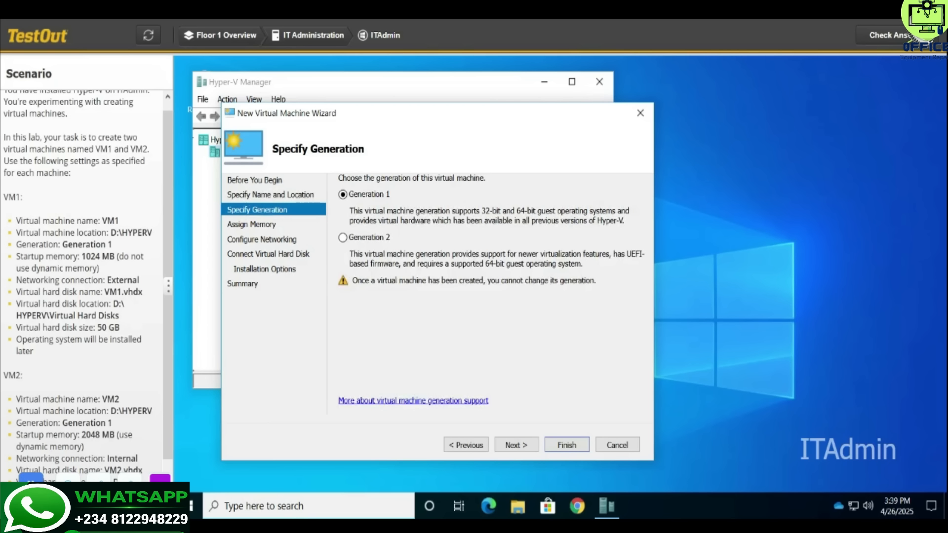
{"action": "left_click", "coordinate": [254, 225]}
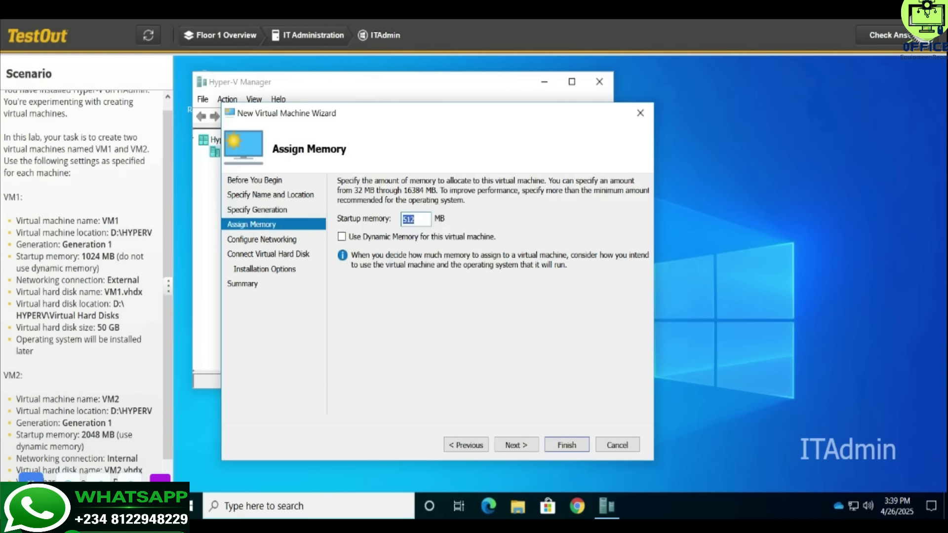
{"action": "type", "text": "2048"}
{"action": "left_click", "coordinate": [342, 237]}
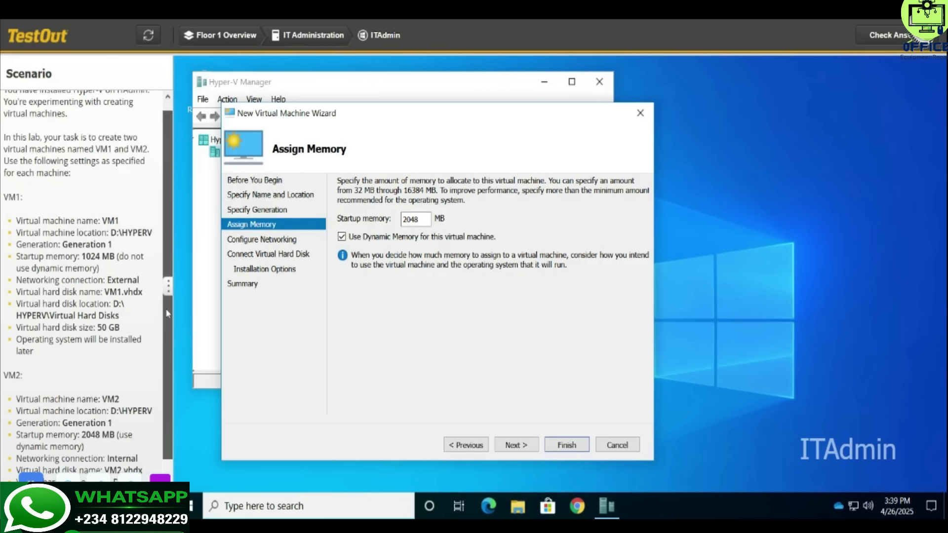
Set VM2's network connection to the Internal virtual switch.
{"action": "scroll", "coordinate": [167, 313], "scroll_direction": "down", "scroll_amount": 1}
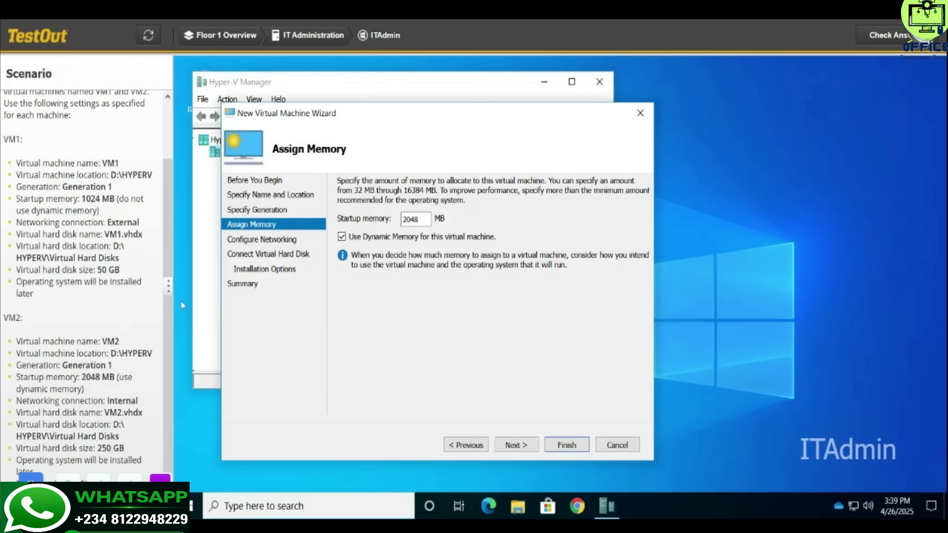
{"action": "left_click", "coordinate": [262, 240]}
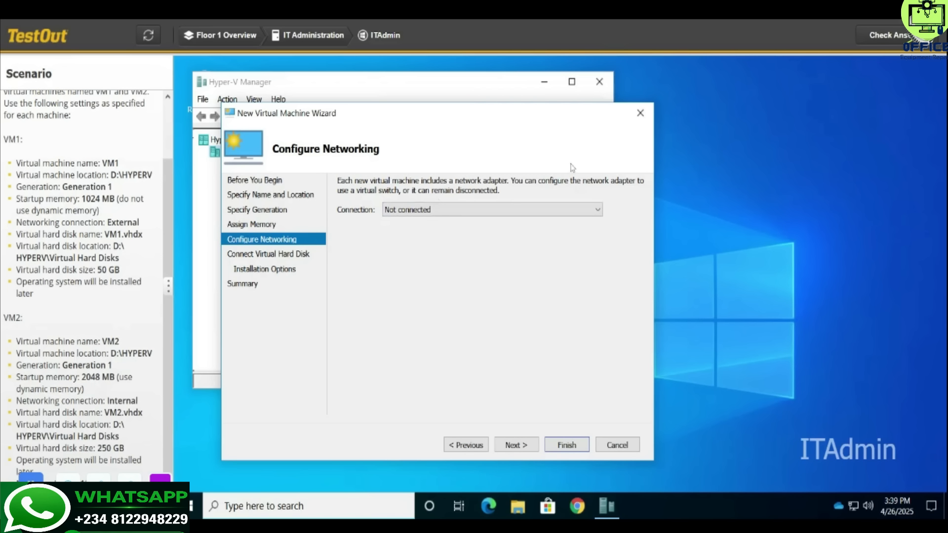
{"action": "left_click", "coordinate": [597, 211]}
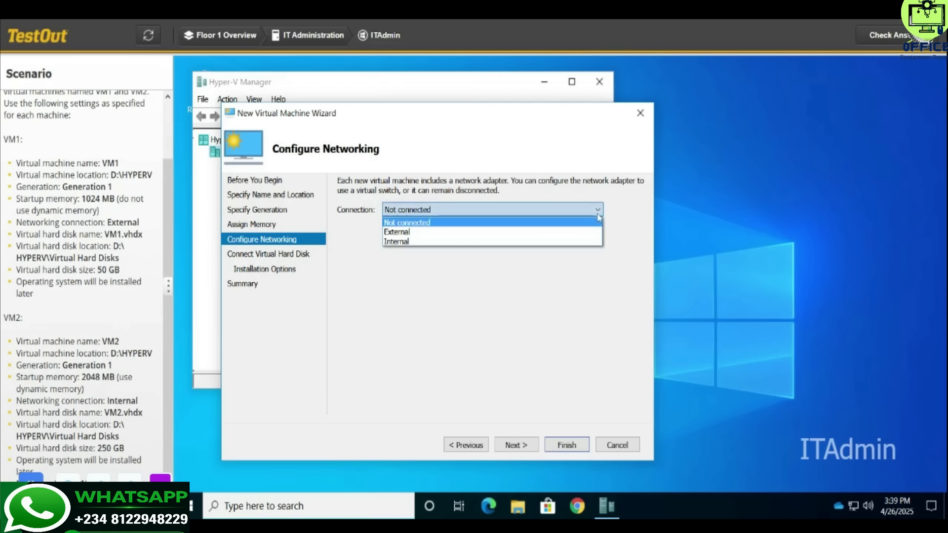
{"action": "left_click", "coordinate": [587, 242]}
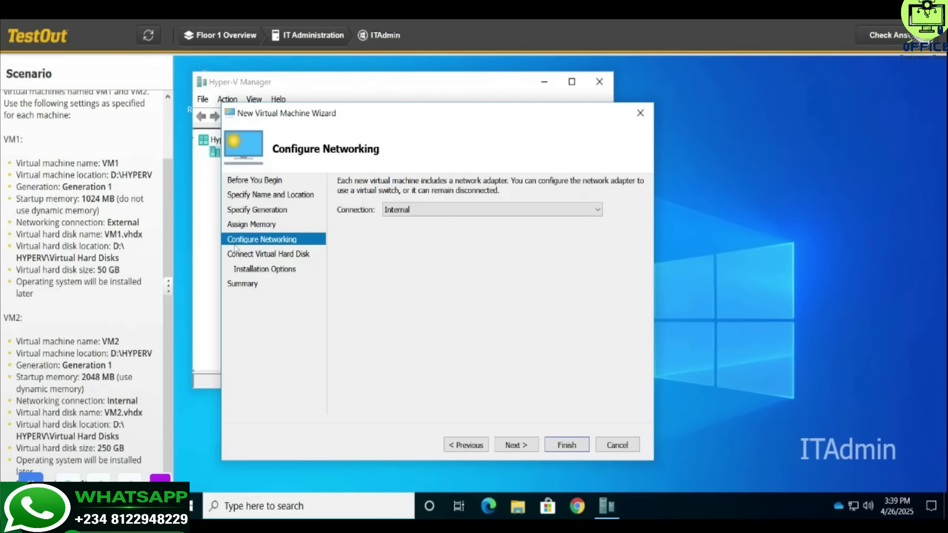
Set the size of the new virtual hard disk VM2.vhdx to 250 GB and finish creating VM2.
{"action": "left_click", "coordinate": [265, 254]}
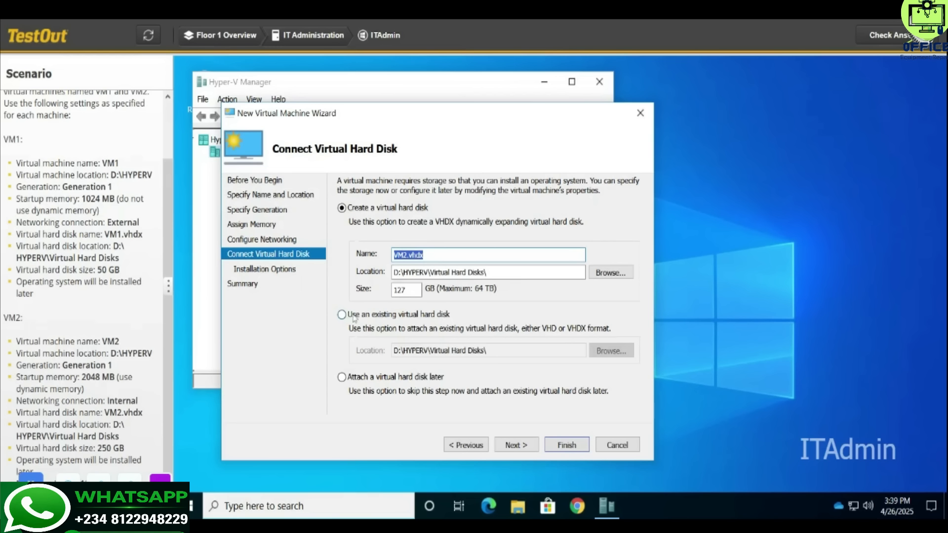
{"action": "key", "text": "Tab"}
{"action": "key", "text": "Tab"}
{"action": "key", "text": "Tab"}
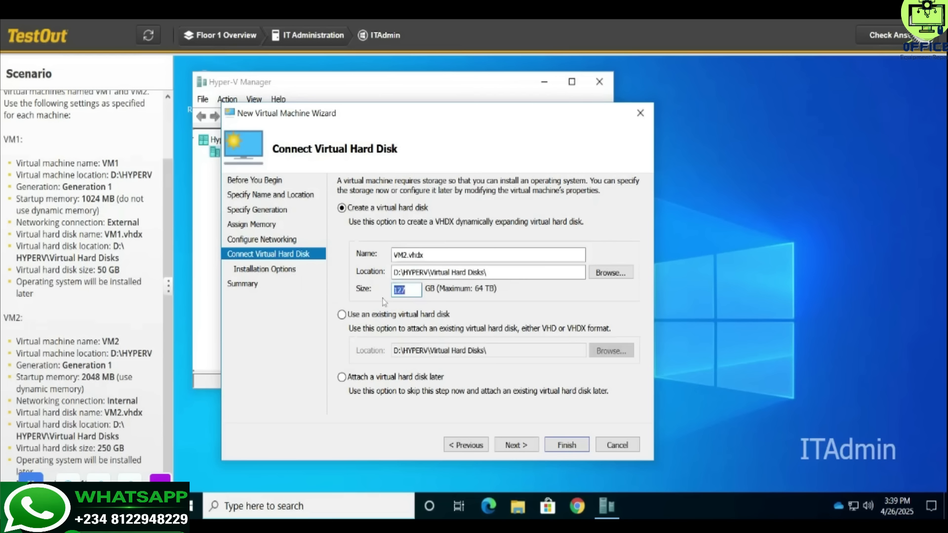
{"action": "type", "text": "250"}
{"action": "left_click", "coordinate": [566, 446]}
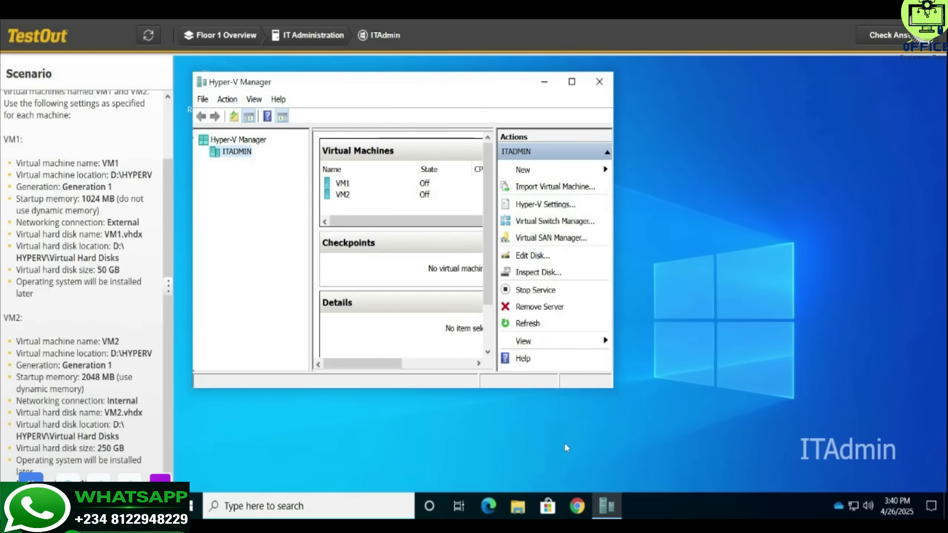
Check the lab answers, examine the detailed requirements for creating VM2 in the report, and return to the lab.
{"action": "left_click", "coordinate": [890, 39]}
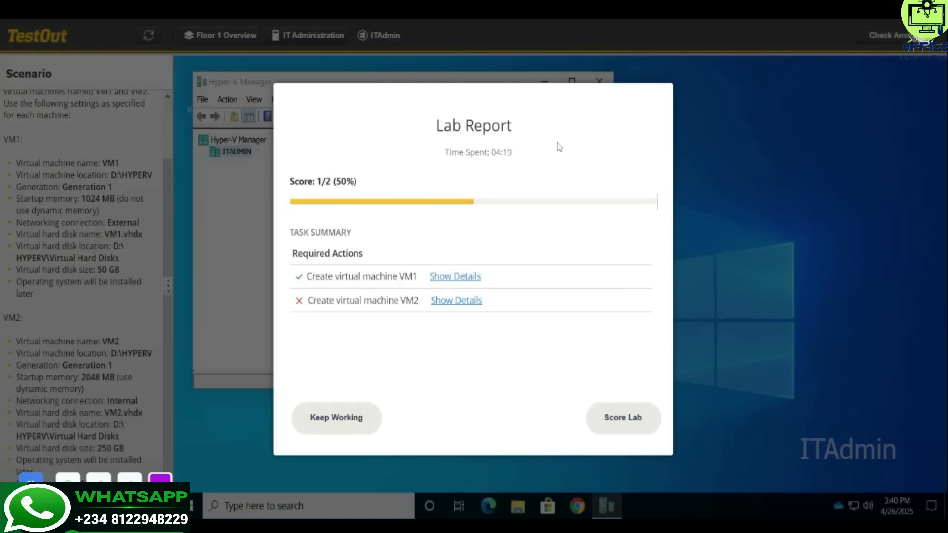
{"action": "left_click", "coordinate": [450, 304]}
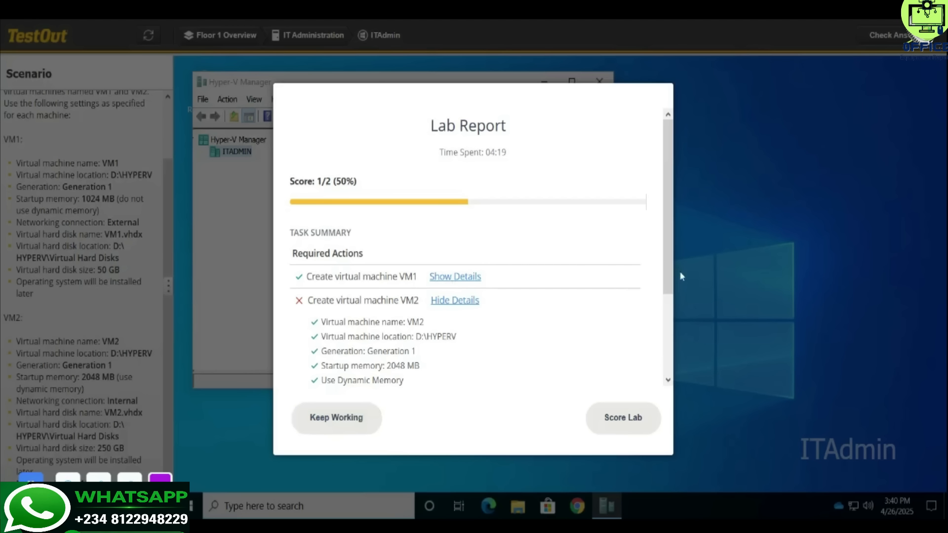
{"action": "scroll", "coordinate": [666, 285], "scroll_direction": "down", "scroll_amount": 1}
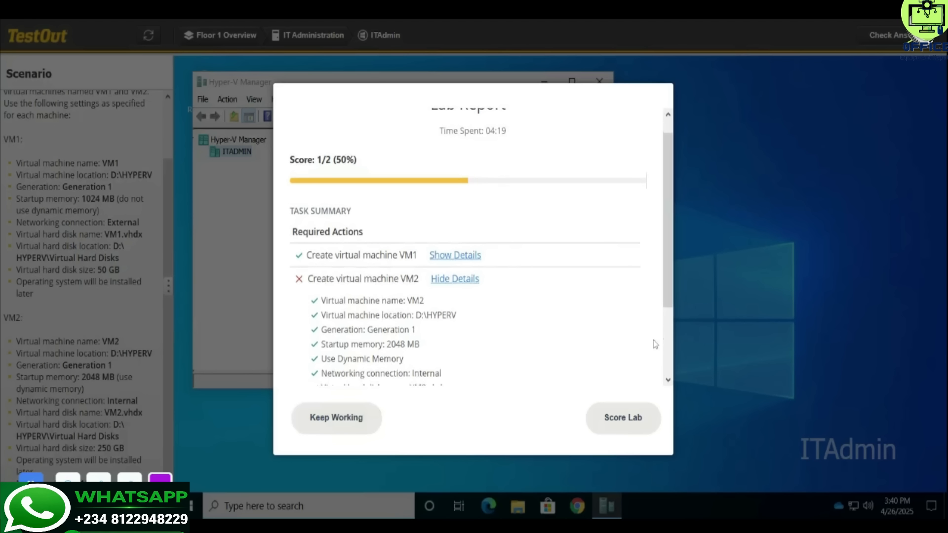
{"action": "scroll", "coordinate": [653, 377], "scroll_direction": "down", "scroll_amount": 5}
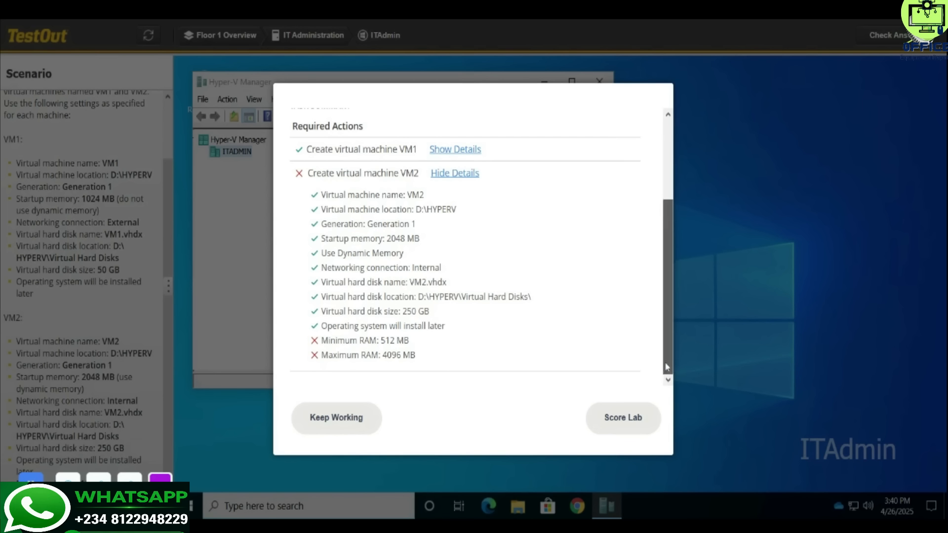
{"action": "scroll", "coordinate": [668, 356], "scroll_direction": "up", "scroll_amount": 1}
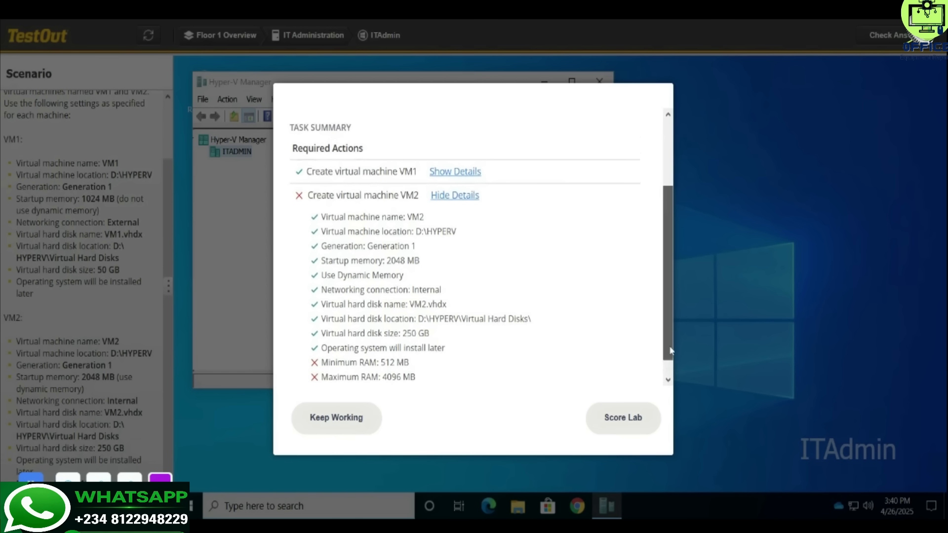
{"action": "scroll", "coordinate": [671, 350], "scroll_direction": "down", "scroll_amount": 1}
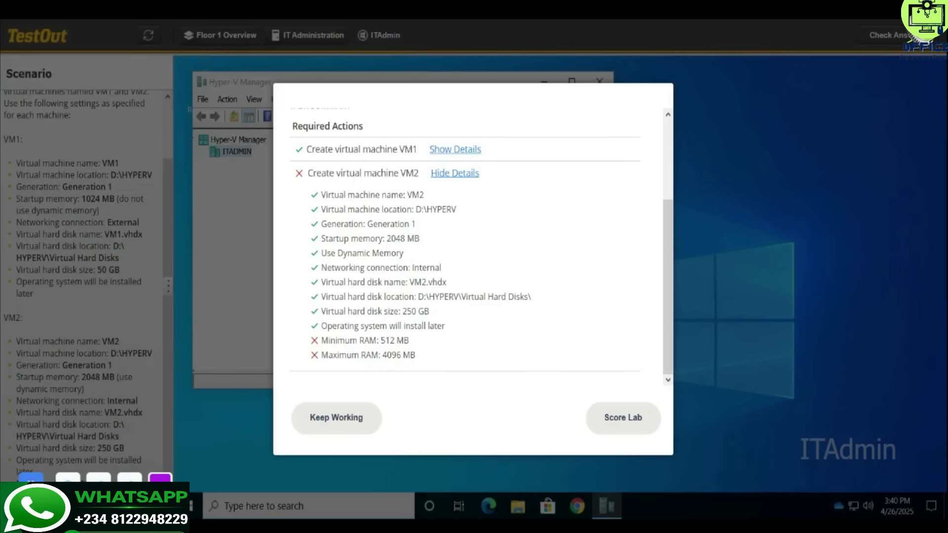
{"action": "left_click", "coordinate": [345, 417]}
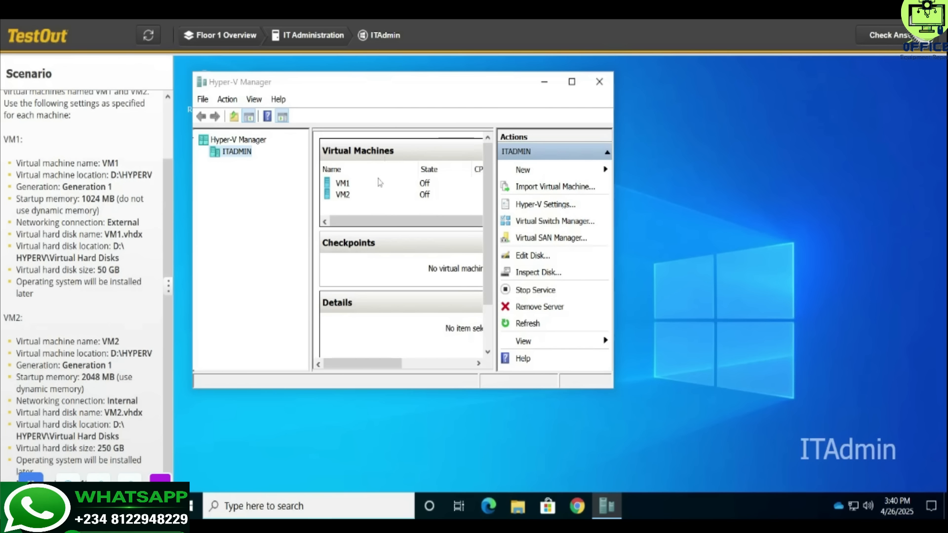
In VM2's memory settings, set the Dynamic Memory minimum RAM to 512 MB.
{"action": "left_click", "coordinate": [344, 195]}
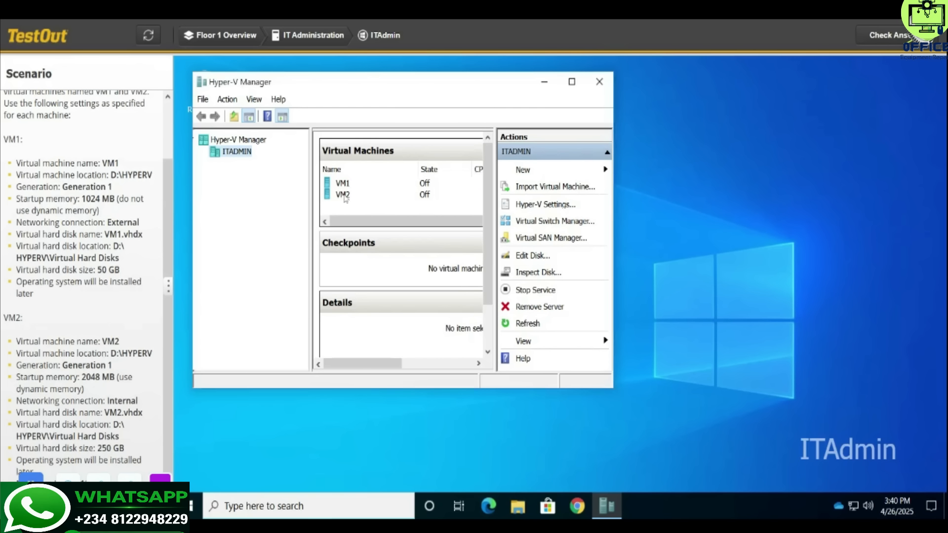
{"action": "left_click", "coordinate": [344, 194]}
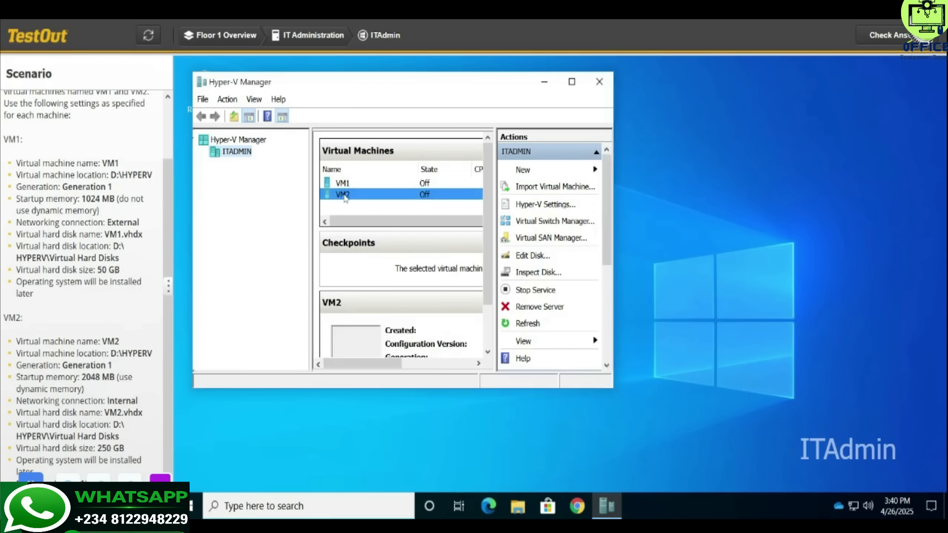
{"action": "right_click", "coordinate": [344, 197]}
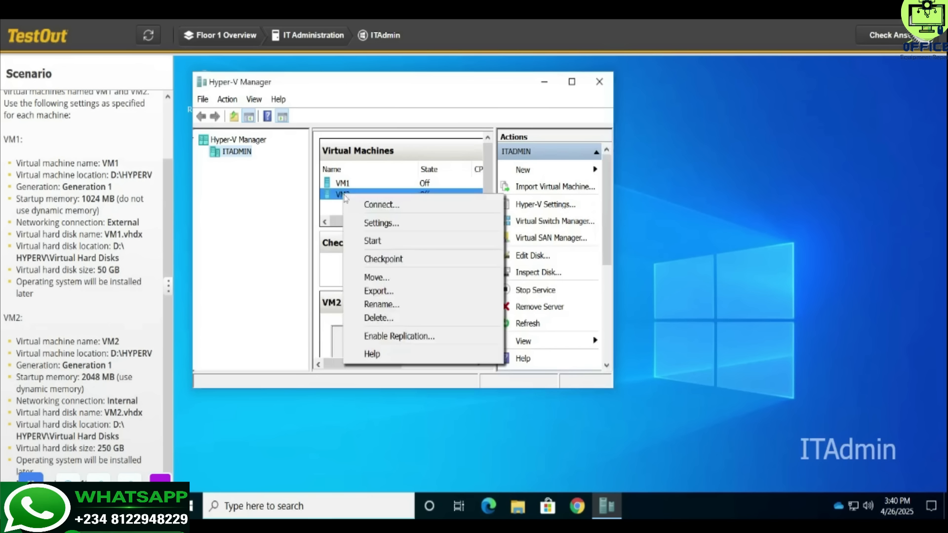
{"action": "left_click", "coordinate": [390, 223]}
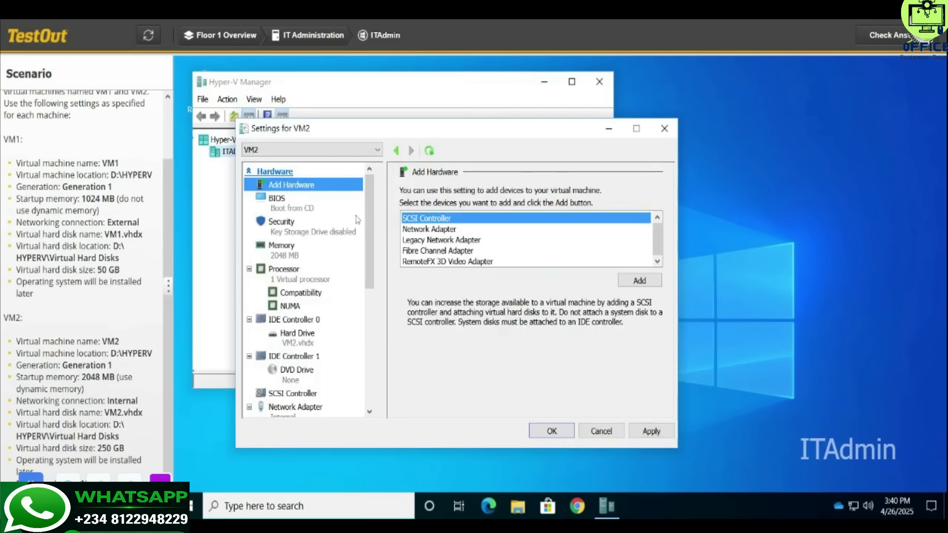
{"action": "left_click", "coordinate": [283, 249]}
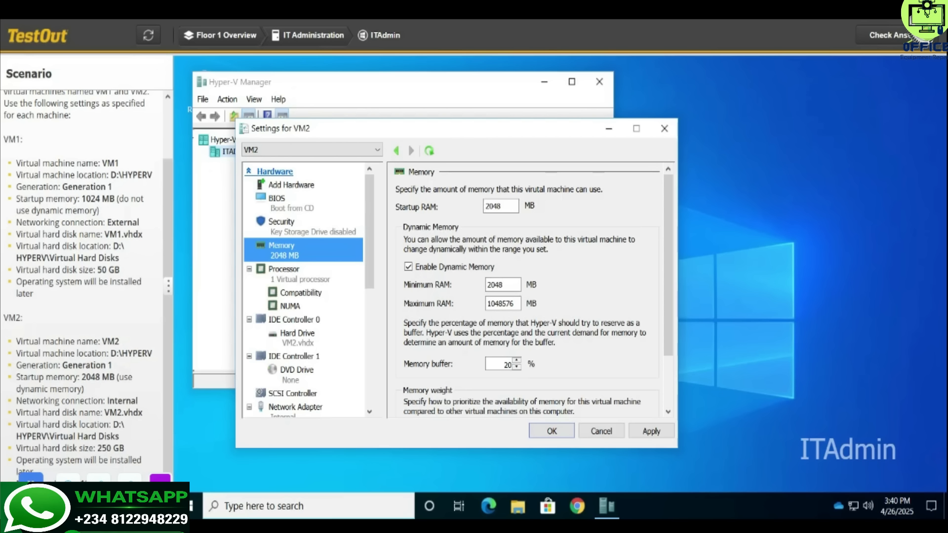
{"action": "left_click_drag", "start_coordinate": [502, 284], "coordinate": [473, 294]}
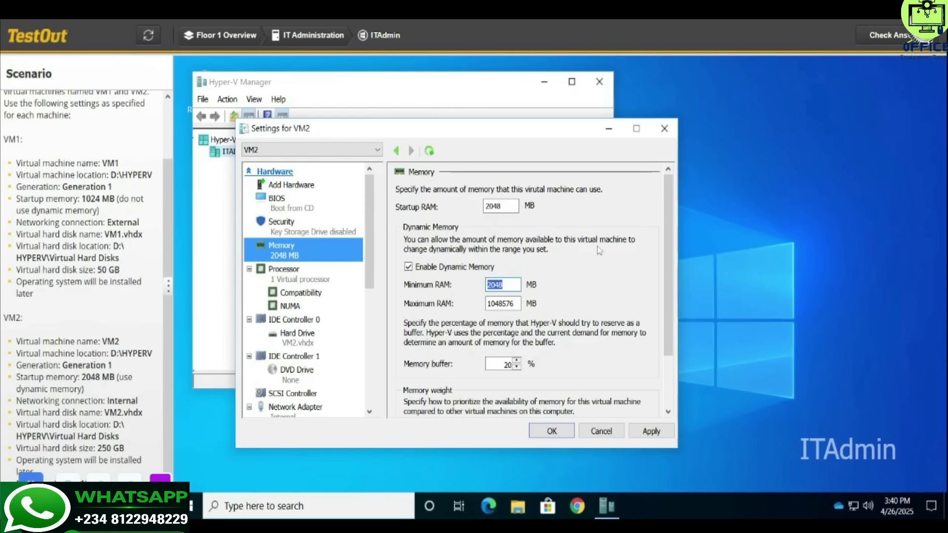
{"action": "left_click", "coordinate": [614, 281]}
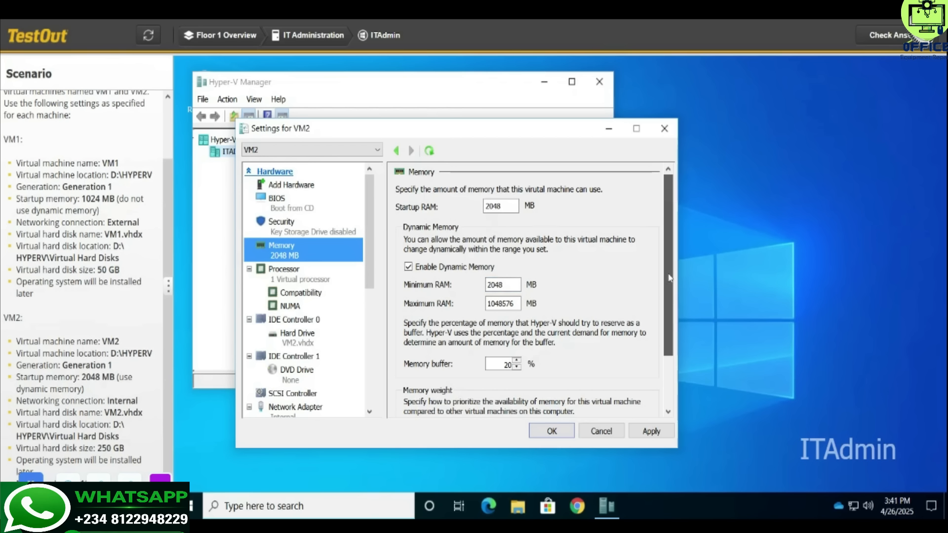
{"action": "left_click_drag", "start_coordinate": [670, 286], "coordinate": [672, 335]}
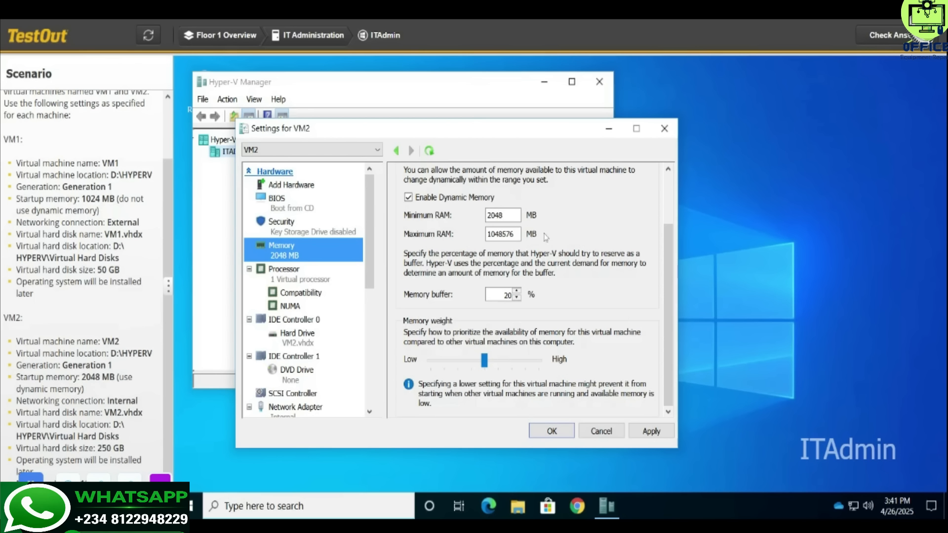
{"action": "double_click", "coordinate": [495, 216]}
{"action": "type", "text": "512"}
Set VM2's maximum RAM to 4096 MB, then apply the memory settings and close them.
{"action": "left_click_drag", "start_coordinate": [515, 234], "coordinate": [473, 235]}
{"action": "key", "text": "BackSpace"}
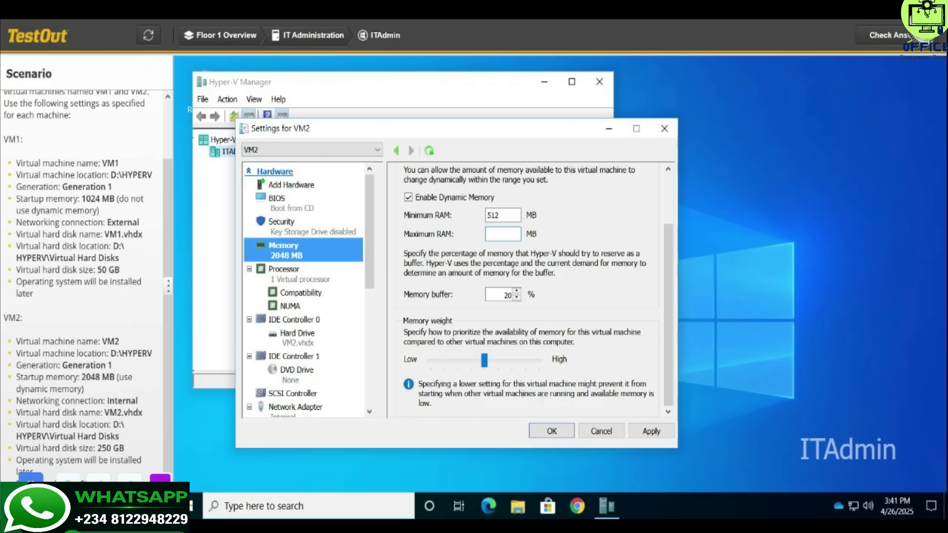
{"action": "type", "text": "4096"}
{"action": "left_click", "coordinate": [650, 431]}
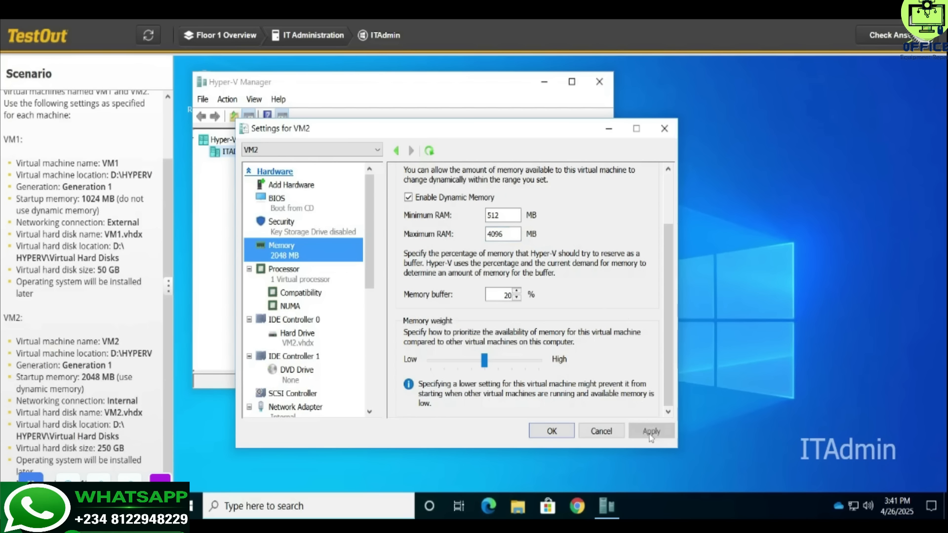
{"action": "left_click", "coordinate": [553, 433]}
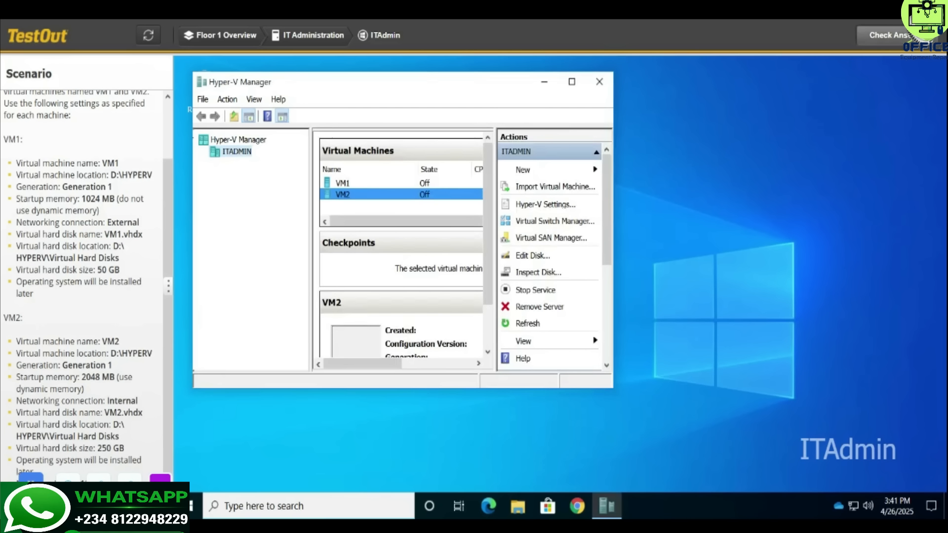
Check the lab answers again and submit the lab for scoring.
{"action": "left_click", "coordinate": [884, 35]}
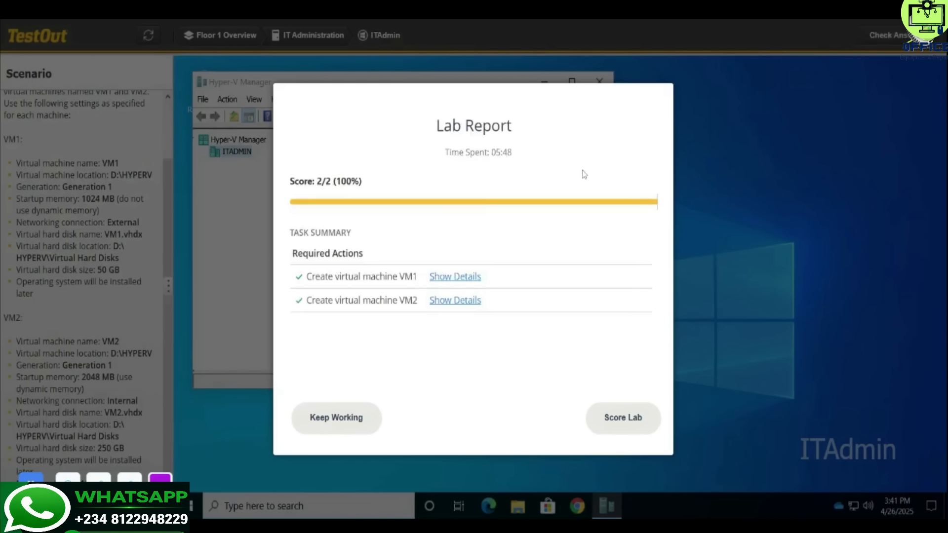
{"action": "left_click", "coordinate": [623, 418]}
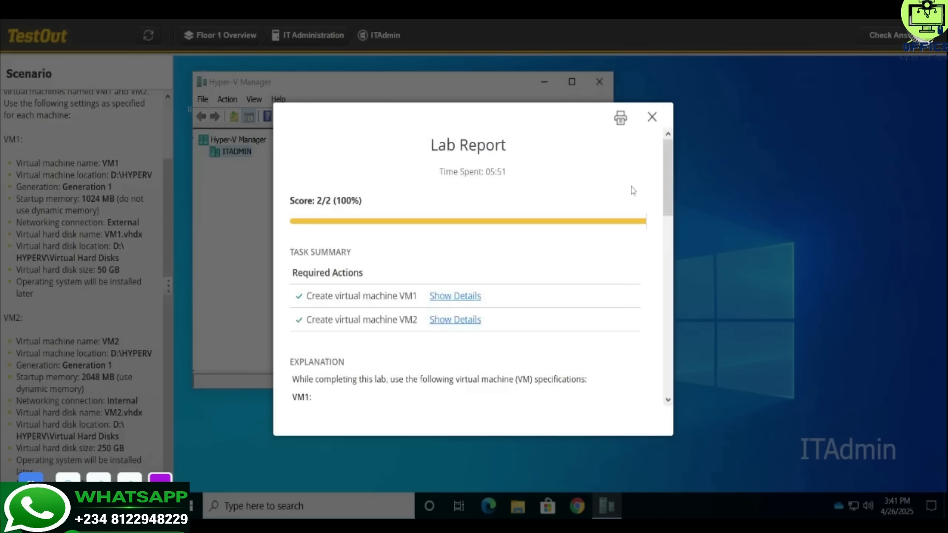